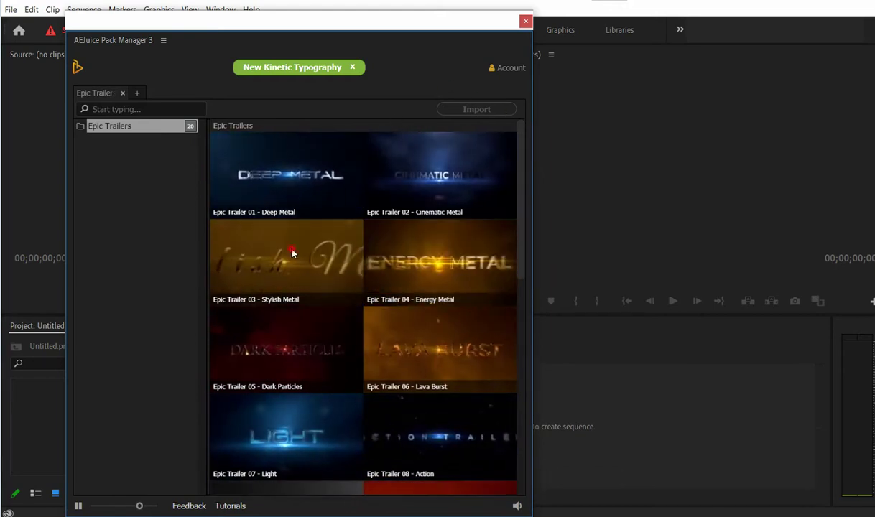
Browse the Epic Trailers previews, then close the AEJuice Pack Manager 3 window.
{"action": "scroll", "coordinate": [293, 240], "scroll_direction": "down", "scroll_amount": 4}
{"action": "scroll", "coordinate": [309, 260], "scroll_direction": "down", "scroll_amount": 3}
{"action": "scroll", "coordinate": [320, 310], "scroll_direction": "up", "scroll_amount": 5}
{"action": "scroll", "coordinate": [320, 310], "scroll_direction": "up", "scroll_amount": 3}
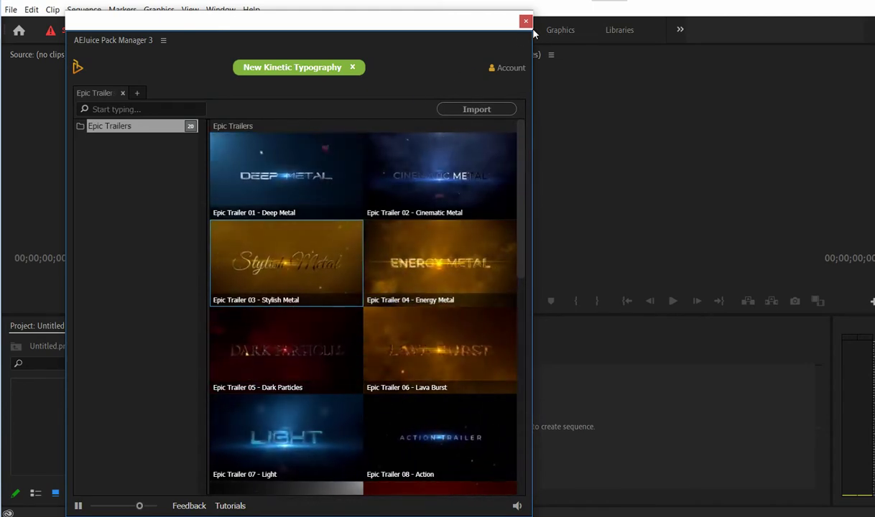
{"action": "left_click", "coordinate": [526, 22]}
{"action": "left_click", "coordinate": [221, 10]}
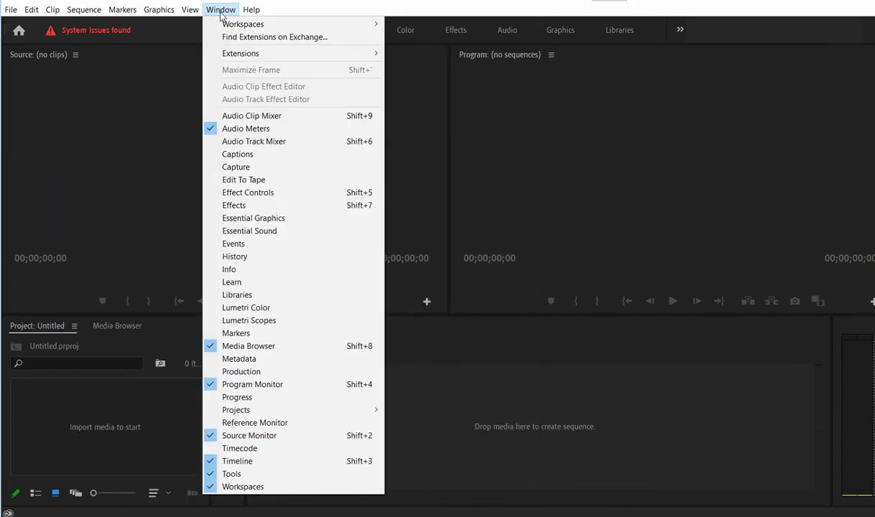
Reopen AEJuice Pack Manager 3 and try importing Epic Trailer 01 - Deep Metal, dismissing the no-sequence warning.
{"action": "mouse_move", "coordinate": [232, 60]}
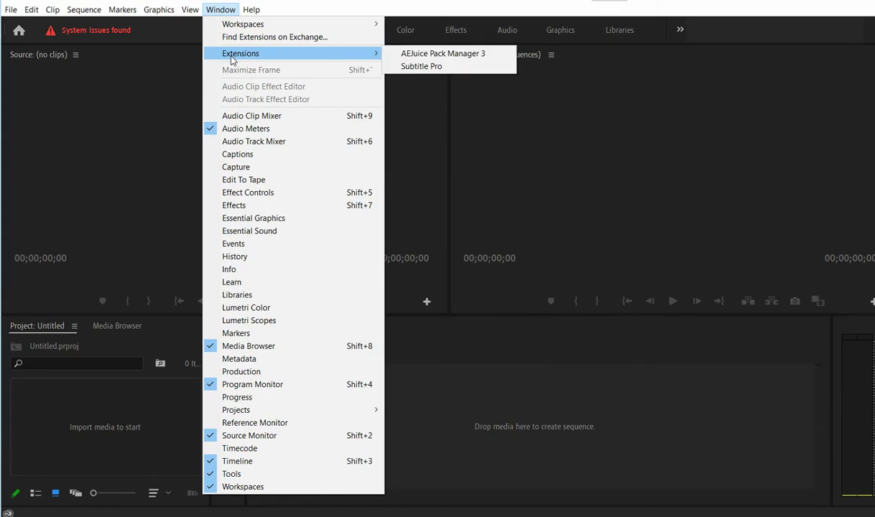
{"action": "left_click", "coordinate": [448, 56]}
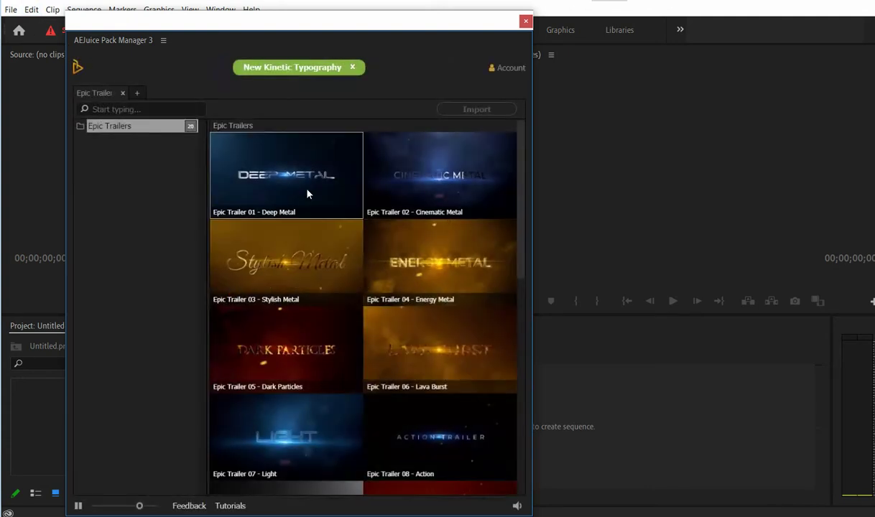
{"action": "left_click", "coordinate": [287, 165]}
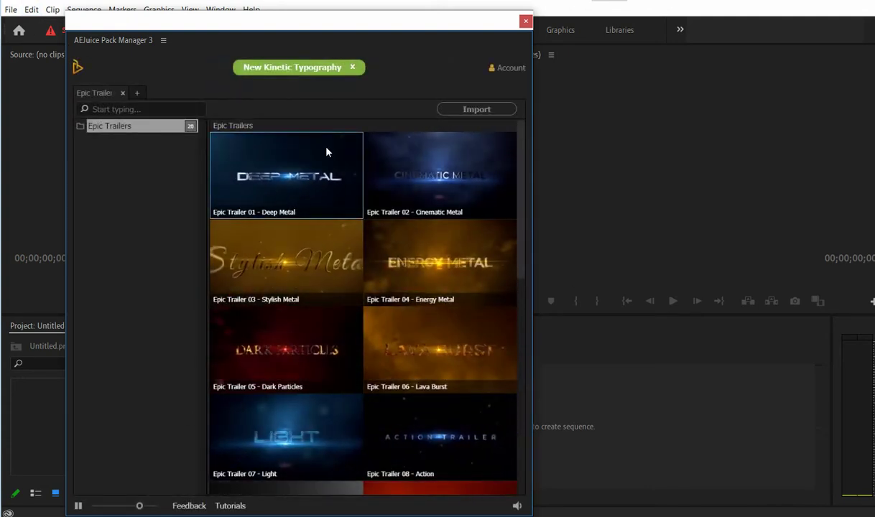
{"action": "left_click", "coordinate": [483, 110]}
{"action": "left_click", "coordinate": [502, 311]}
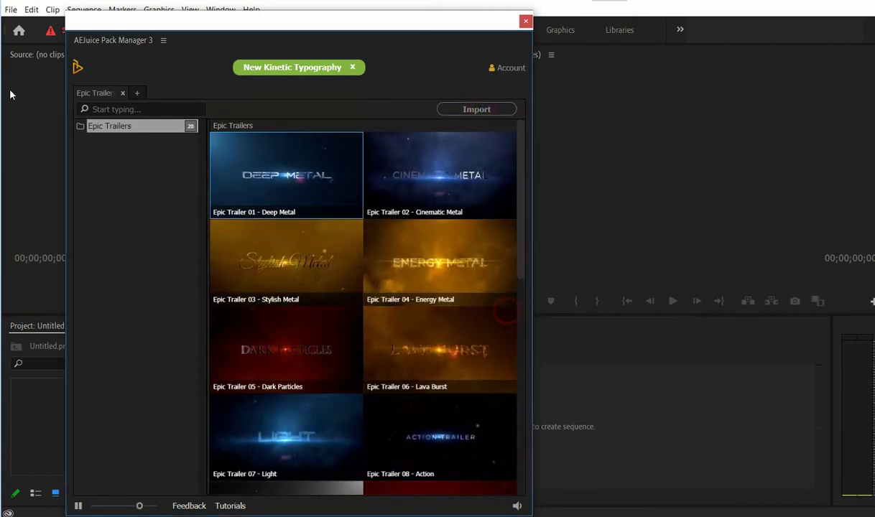
{"action": "left_click", "coordinate": [10, 11]}
Create a new sequence using the ARRI 1080p 23.976 preset under ARRI > 1080p.
{"action": "mouse_move", "coordinate": [44, 27]}
{"action": "left_click", "coordinate": [224, 63]}
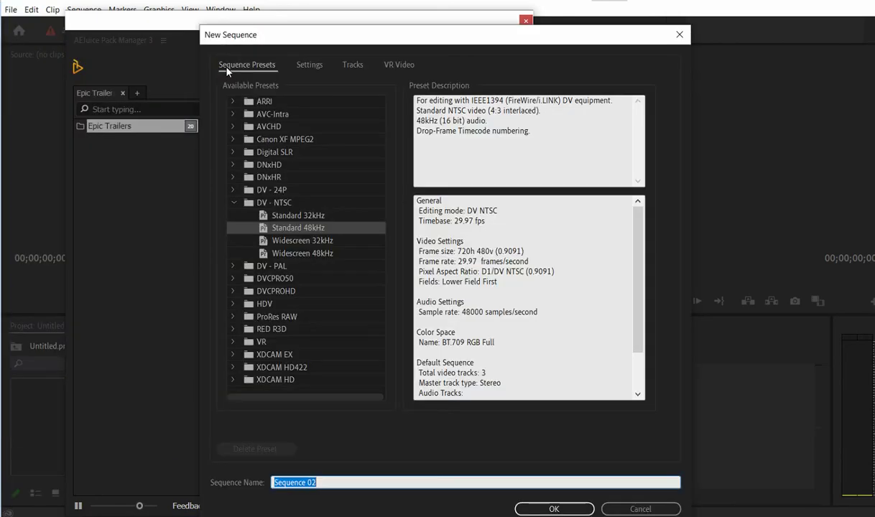
{"action": "left_click", "coordinate": [233, 101]}
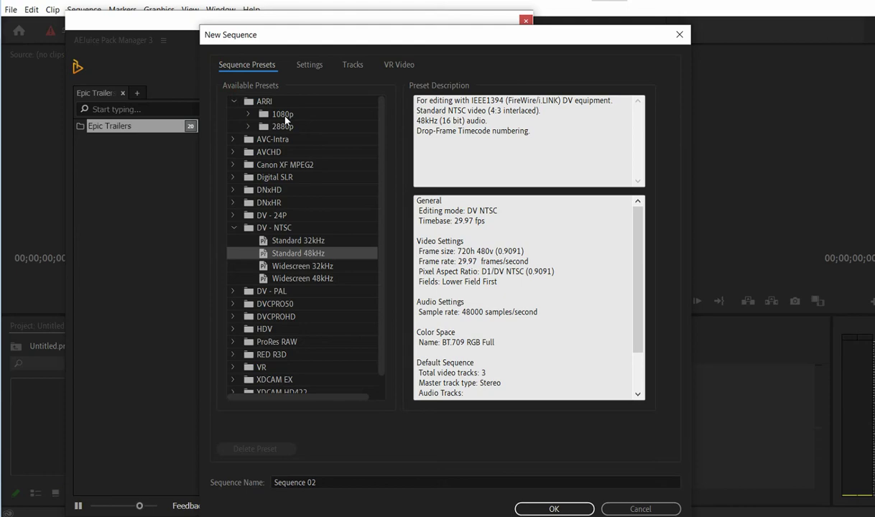
{"action": "left_click", "coordinate": [282, 115]}
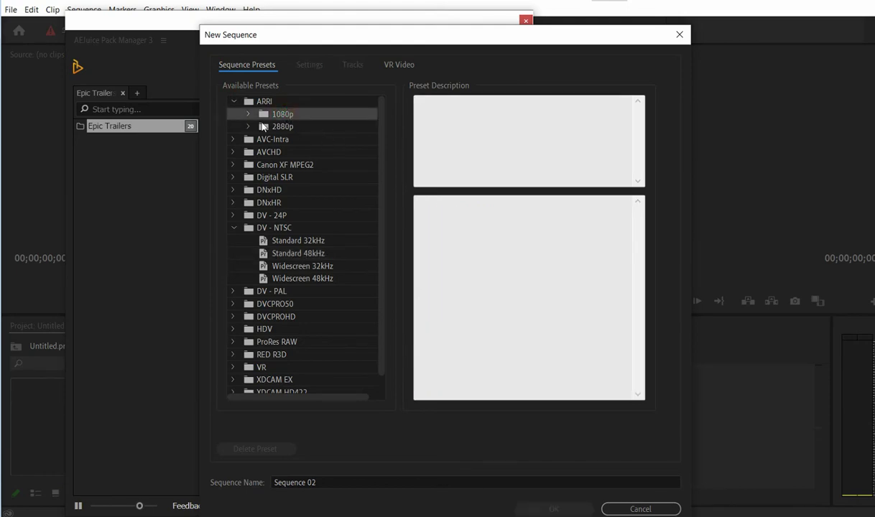
{"action": "left_click", "coordinate": [248, 114]}
{"action": "left_click", "coordinate": [319, 126]}
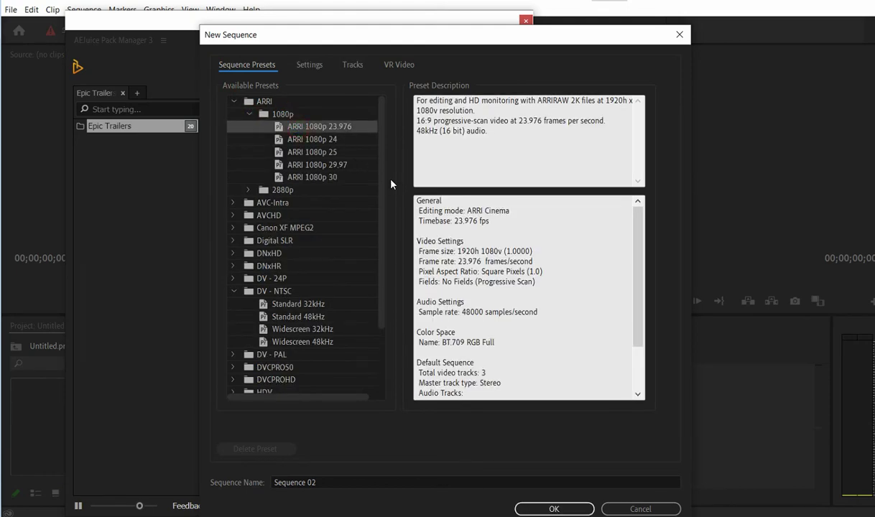
{"action": "left_click", "coordinate": [554, 509]}
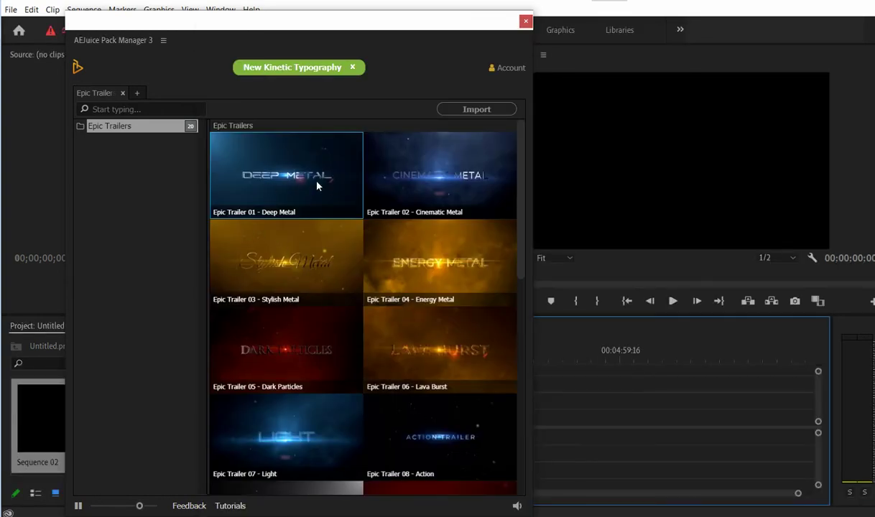
Import the Deep Metal template, close the pack manager, and place the clip at the start of V1.
{"action": "left_click", "coordinate": [477, 112]}
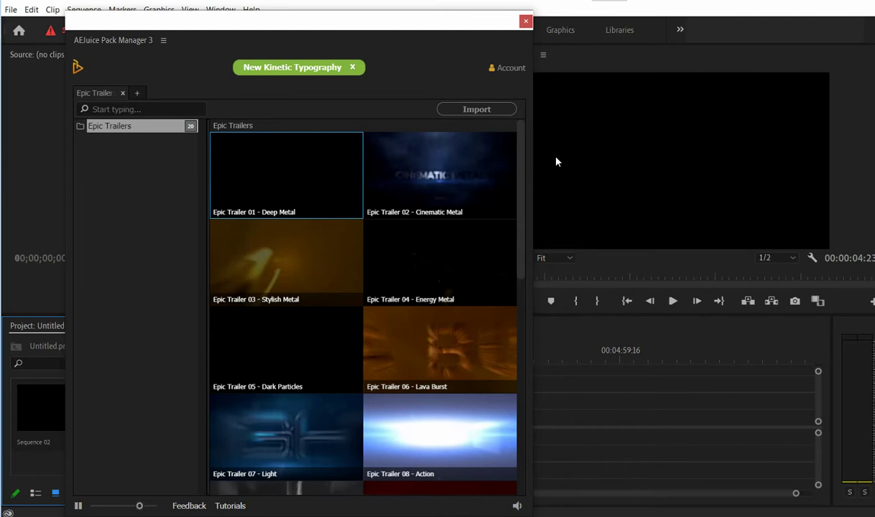
{"action": "left_click", "coordinate": [525, 23]}
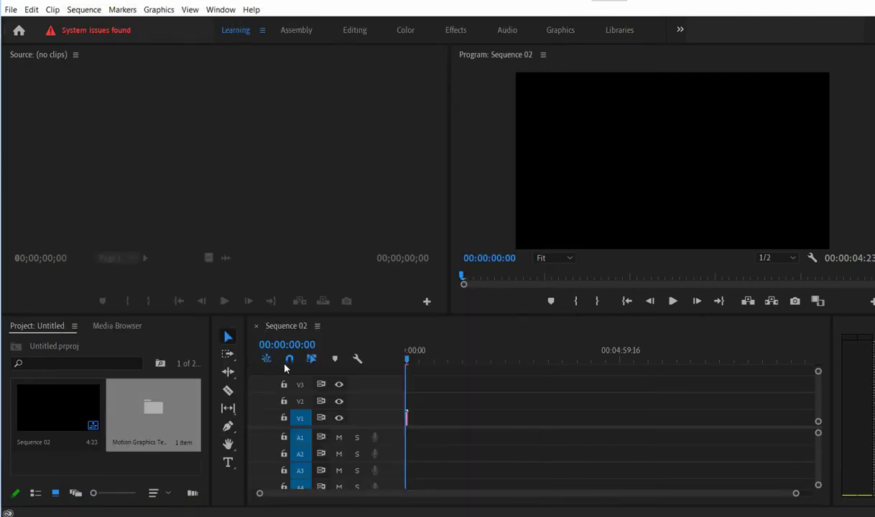
{"action": "double_click", "coordinate": [397, 416]}
{"action": "left_click_drag", "start_coordinate": [408, 406], "coordinate": [413, 414]}
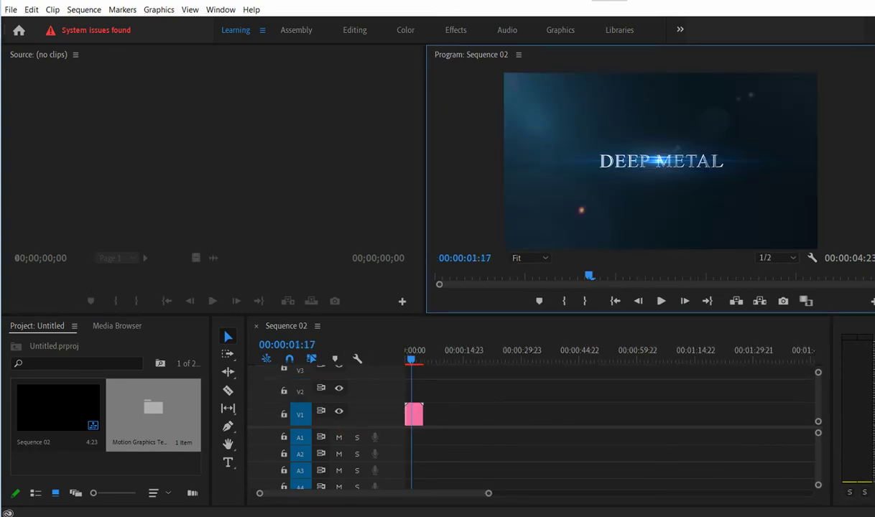
Open the Essential Graphics panel from the Window menu.
{"action": "left_click", "coordinate": [219, 11]}
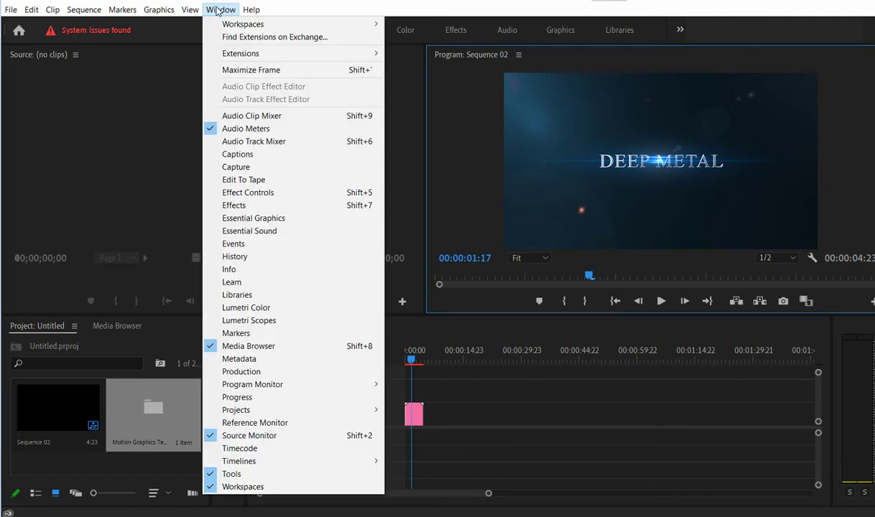
{"action": "left_click", "coordinate": [286, 220]}
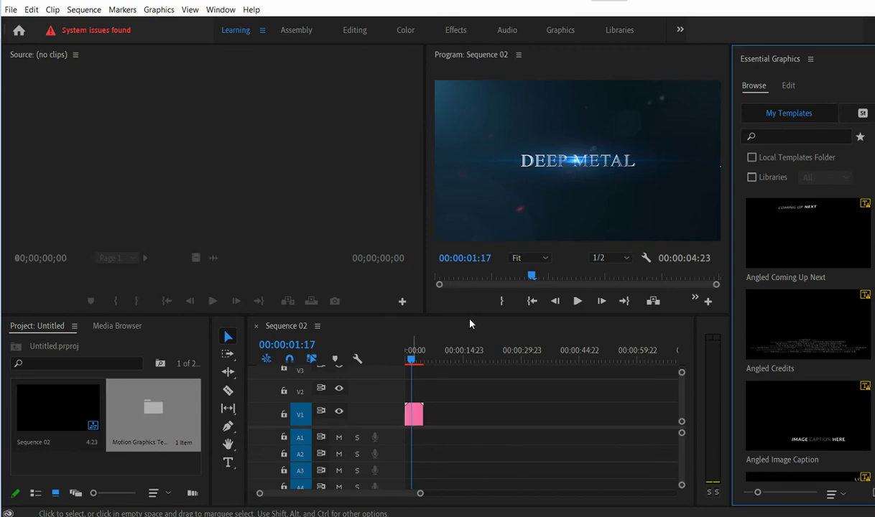
Replace the DEEP METAL title text with AEJUICE in the Essential Graphics Edit tab.
{"action": "left_click", "coordinate": [788, 86]}
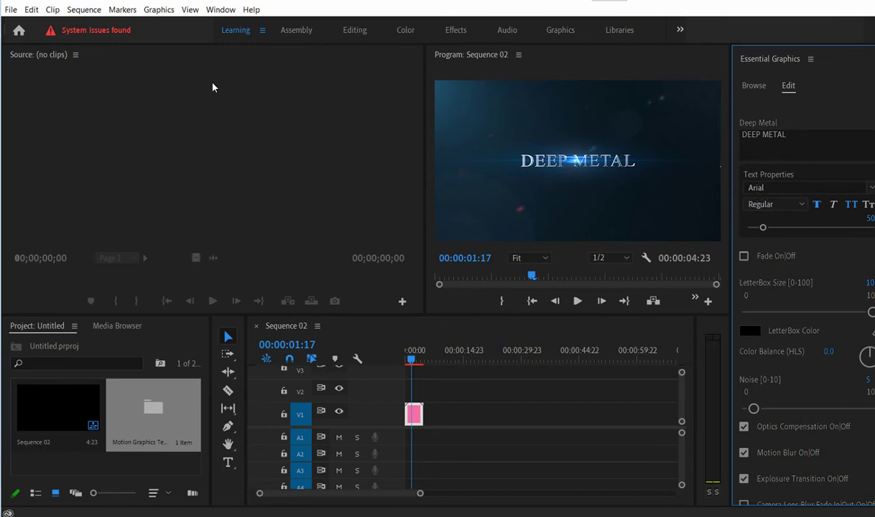
{"action": "left_click", "coordinate": [777, 158]}
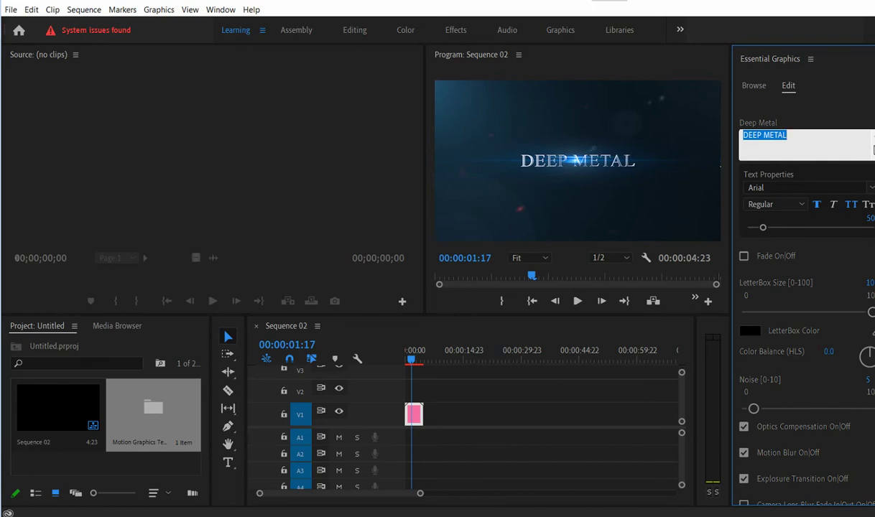
{"action": "type", "text": "AEJUICE"}
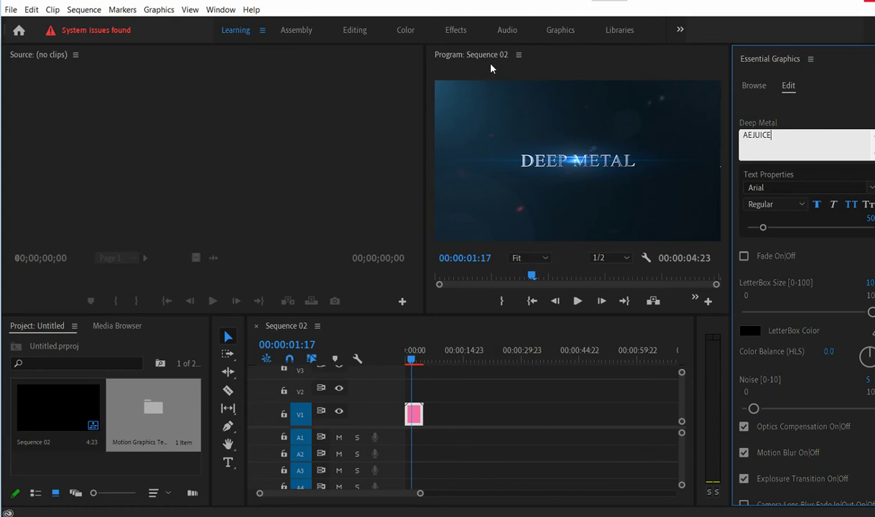
{"action": "left_click", "coordinate": [753, 267]}
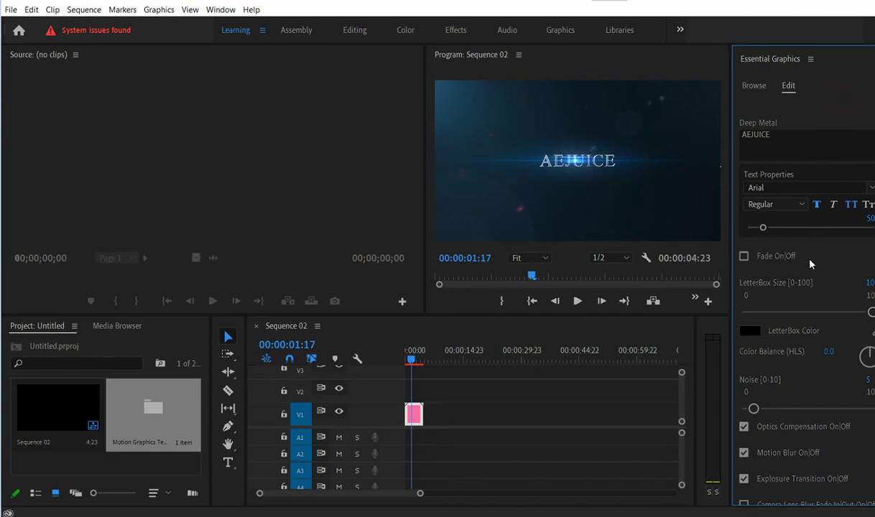
{"action": "scroll", "coordinate": [809, 274], "scroll_direction": "down", "scroll_amount": 2}
{"action": "scroll", "coordinate": [810, 277], "scroll_direction": "down", "scroll_amount": 2}
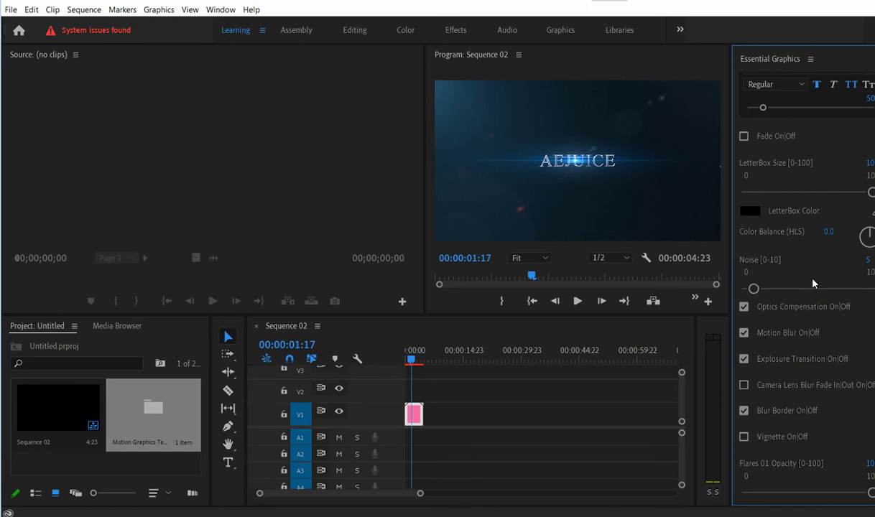
{"action": "scroll", "coordinate": [791, 247], "scroll_direction": "down", "scroll_amount": 1}
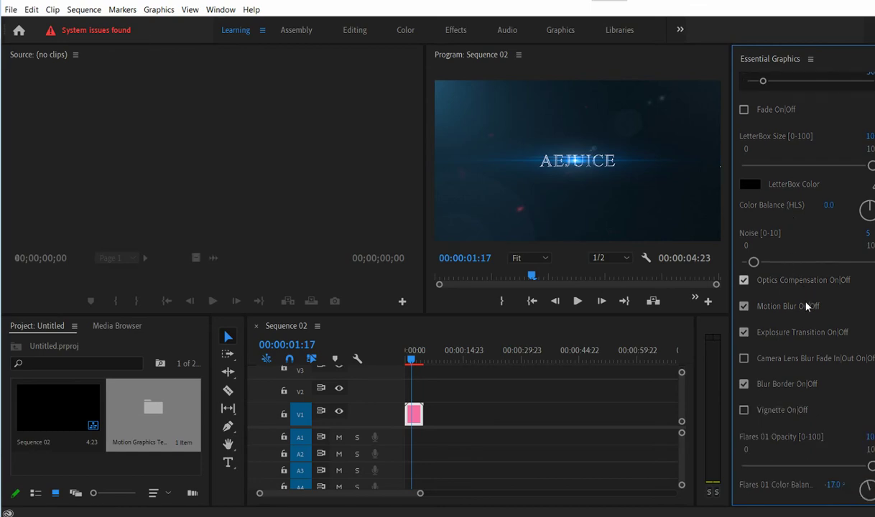
{"action": "scroll", "coordinate": [804, 311], "scroll_direction": "down", "scroll_amount": 4}
{"action": "scroll", "coordinate": [801, 308], "scroll_direction": "down", "scroll_amount": 1}
{"action": "scroll", "coordinate": [780, 280], "scroll_direction": "down", "scroll_amount": 1}
{"action": "scroll", "coordinate": [777, 280], "scroll_direction": "down", "scroll_amount": 1}
{"action": "scroll", "coordinate": [776, 291], "scroll_direction": "up", "scroll_amount": 1}
{"action": "scroll", "coordinate": [772, 313], "scroll_direction": "up", "scroll_amount": 1}
{"action": "scroll", "coordinate": [779, 361], "scroll_direction": "down", "scroll_amount": 3}
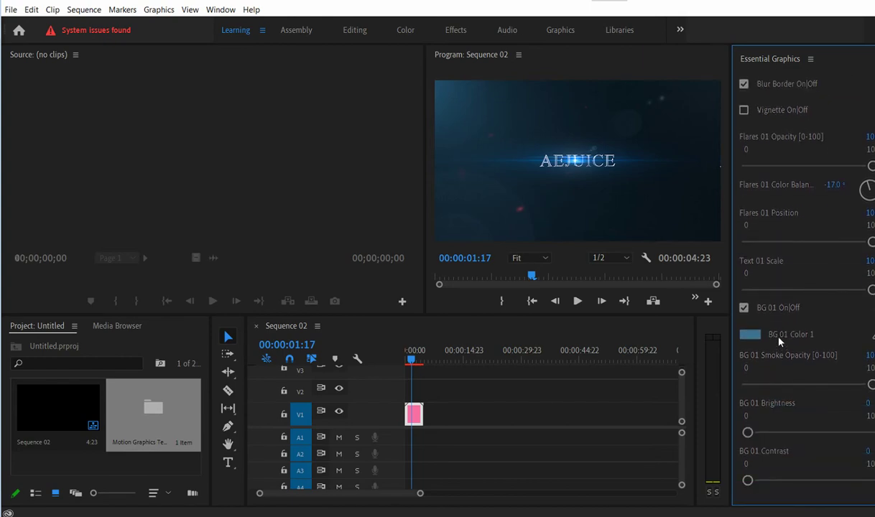
{"action": "scroll", "coordinate": [788, 361], "scroll_direction": "up", "scroll_amount": 8}
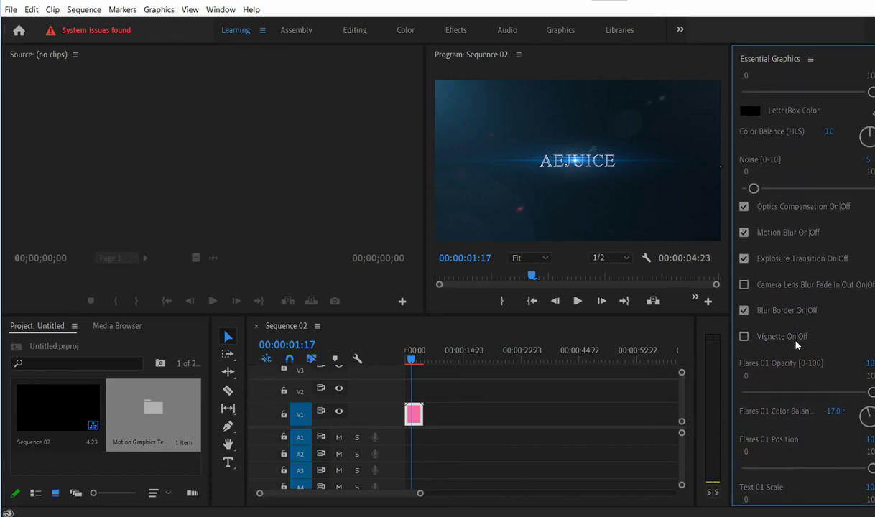
{"action": "scroll", "coordinate": [781, 283], "scroll_direction": "up", "scroll_amount": 1}
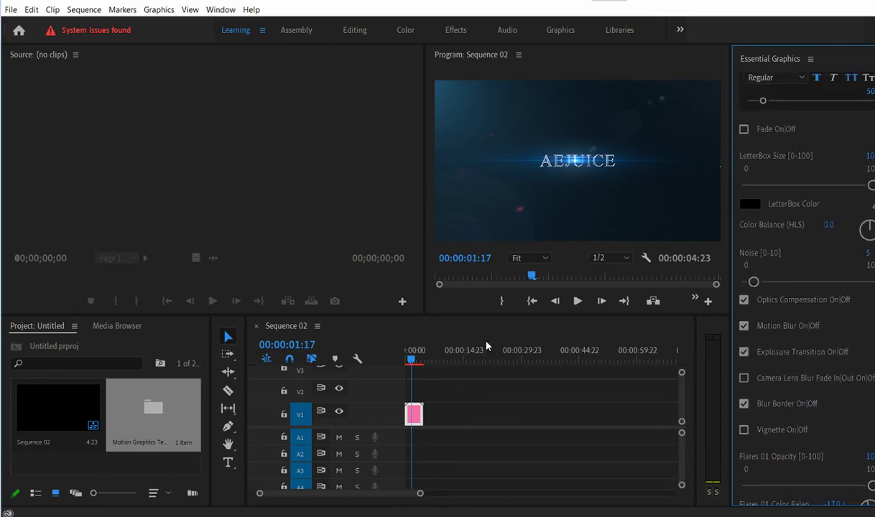
{"action": "scroll", "coordinate": [807, 159], "scroll_direction": "up", "scroll_amount": 1}
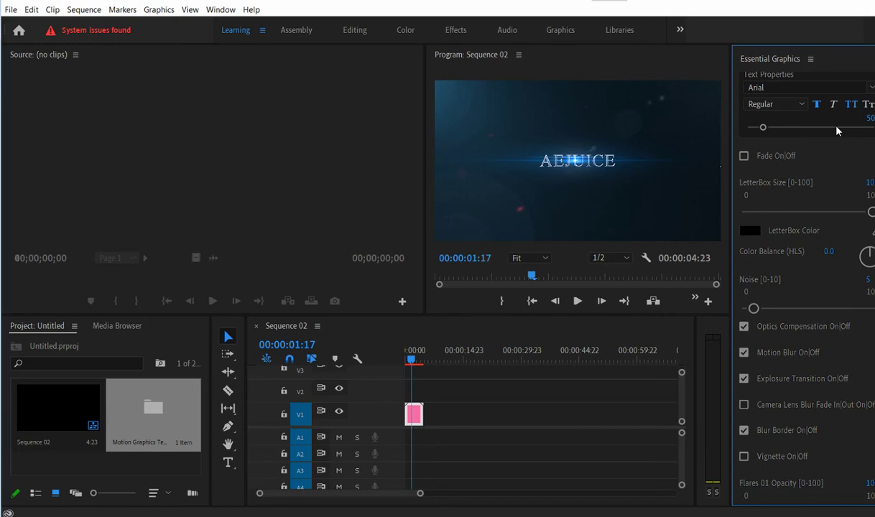
{"action": "scroll", "coordinate": [810, 149], "scroll_direction": "down", "scroll_amount": 8}
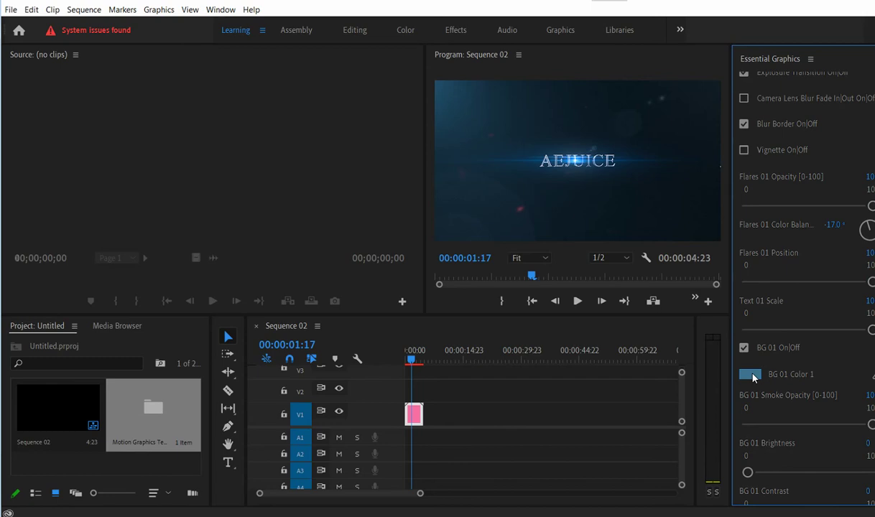
Change the BG 01 Color 1 swatch from blue to bright orange F2640F.
{"action": "left_click", "coordinate": [751, 375]}
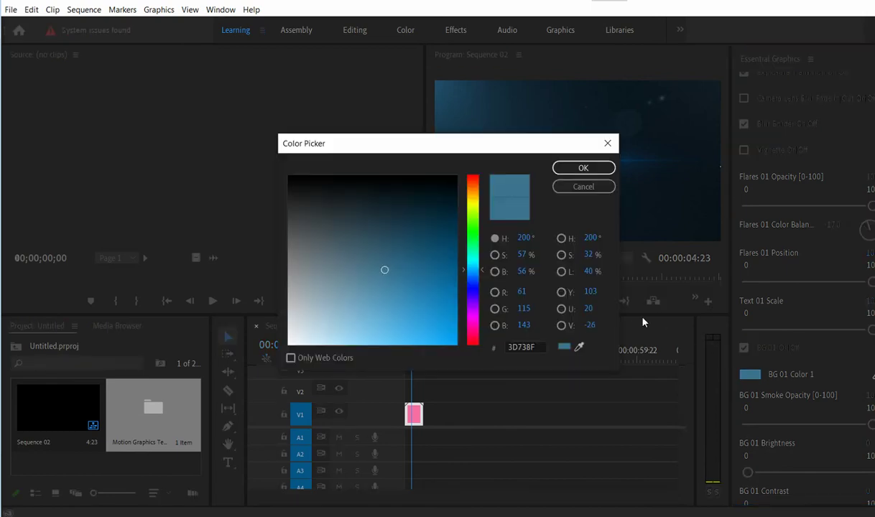
{"action": "left_click", "coordinate": [473, 185]}
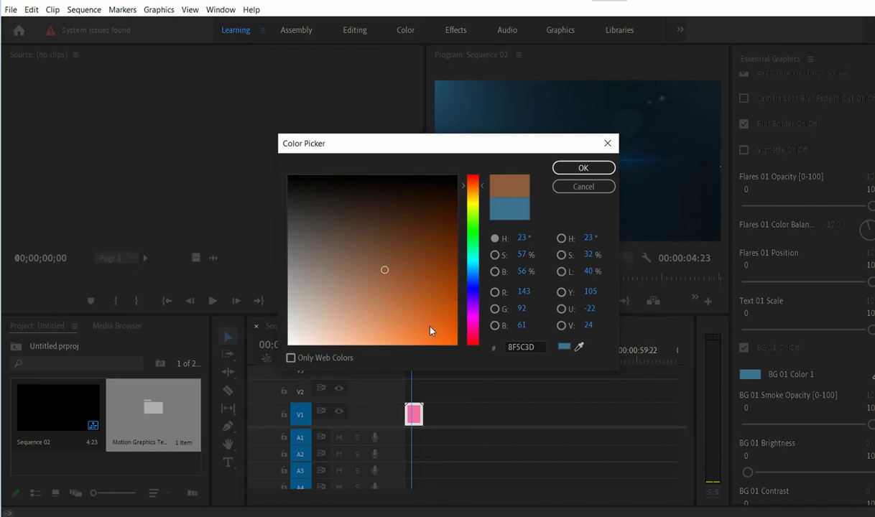
{"action": "left_click", "coordinate": [446, 336]}
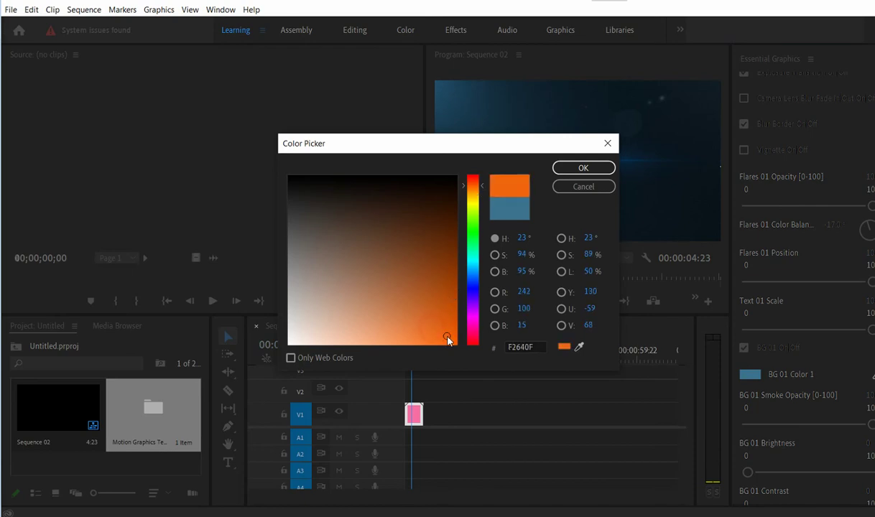
{"action": "left_click", "coordinate": [583, 169]}
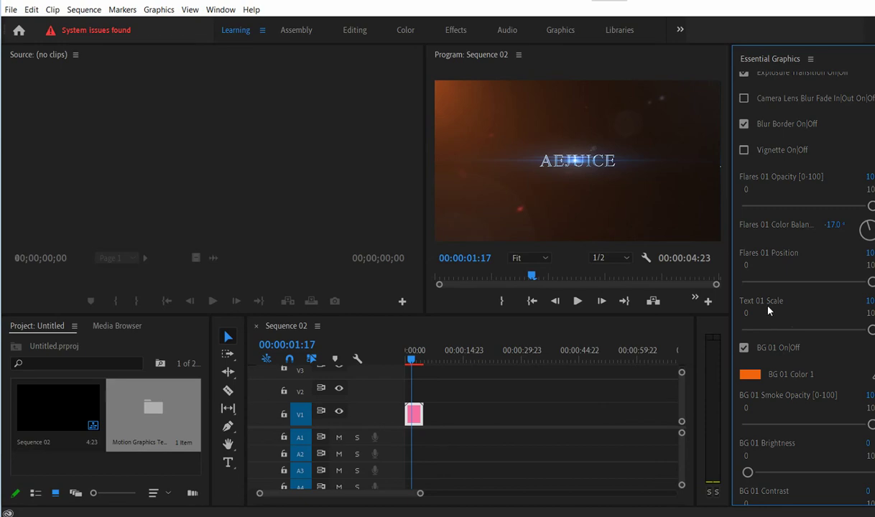
Raise the BG 01 Brightness slider from 0 to lighten the orange backdrop.
{"action": "scroll", "coordinate": [770, 311], "scroll_direction": "down", "scroll_amount": 1}
{"action": "left_click_drag", "start_coordinate": [747, 433], "coordinate": [794, 439]}
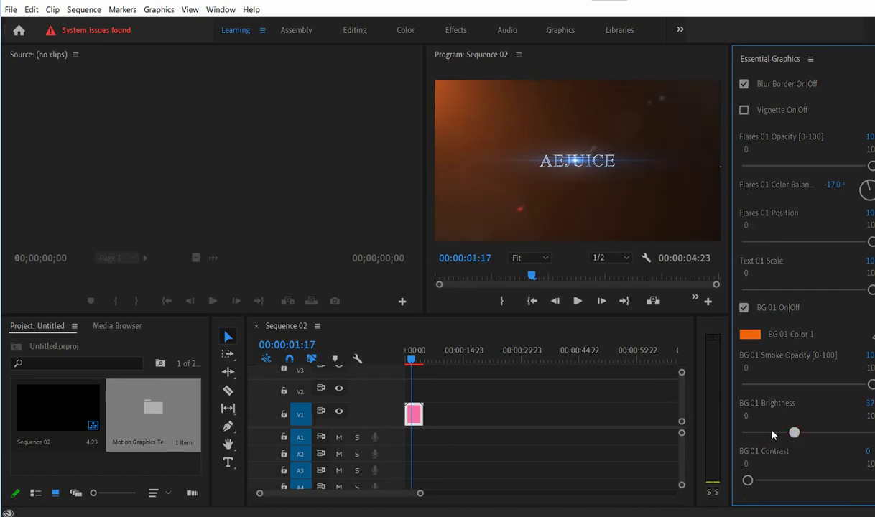